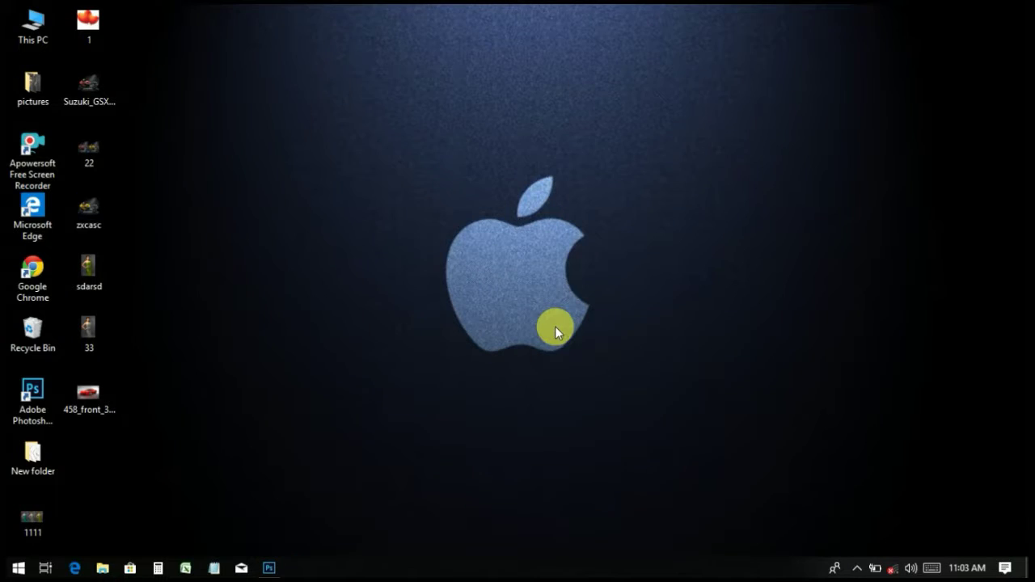
Step: Refresh the Windows desktop and restore the empty Photoshop CC window
right_click(554, 326)
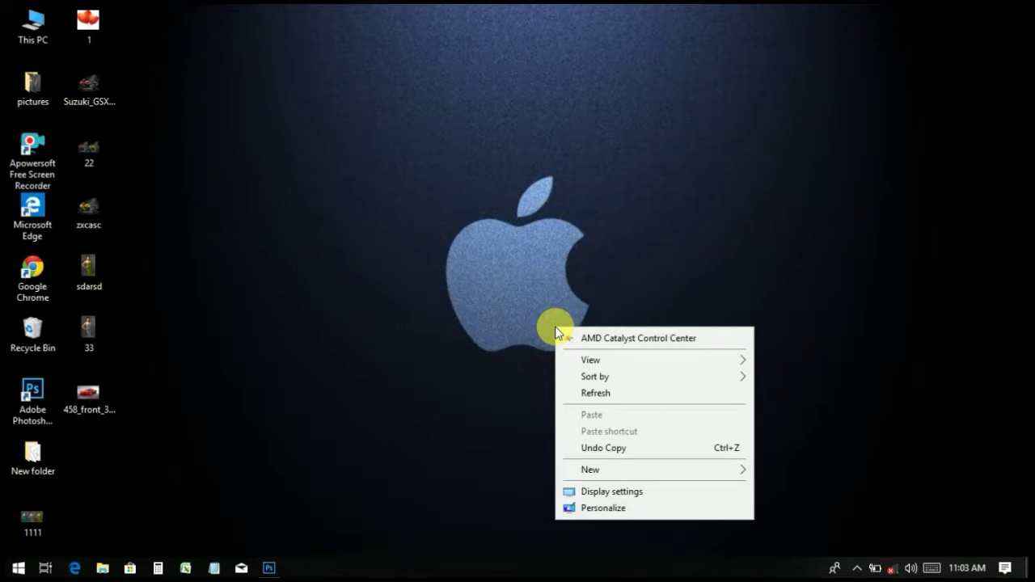
left_click(588, 396)
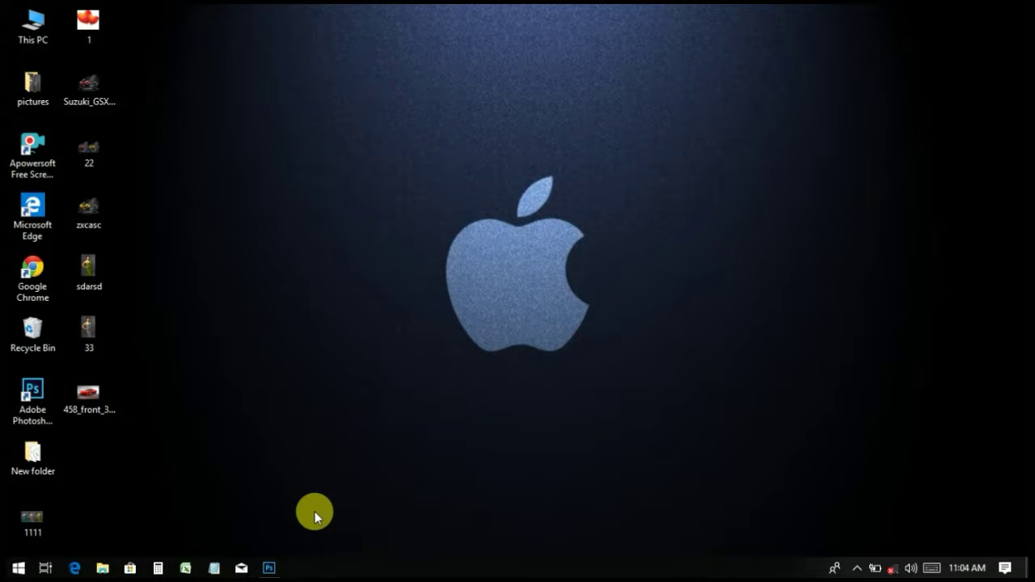
left_click(270, 565)
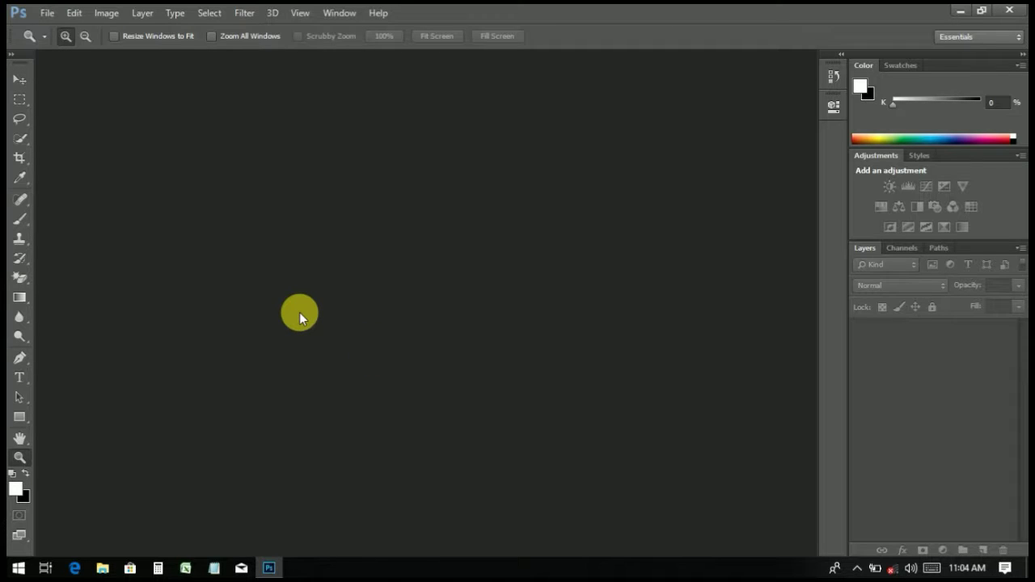
Step: Open 458_front_3-4_big.jpg from the Desktop in Photoshop
left_click(48, 17)
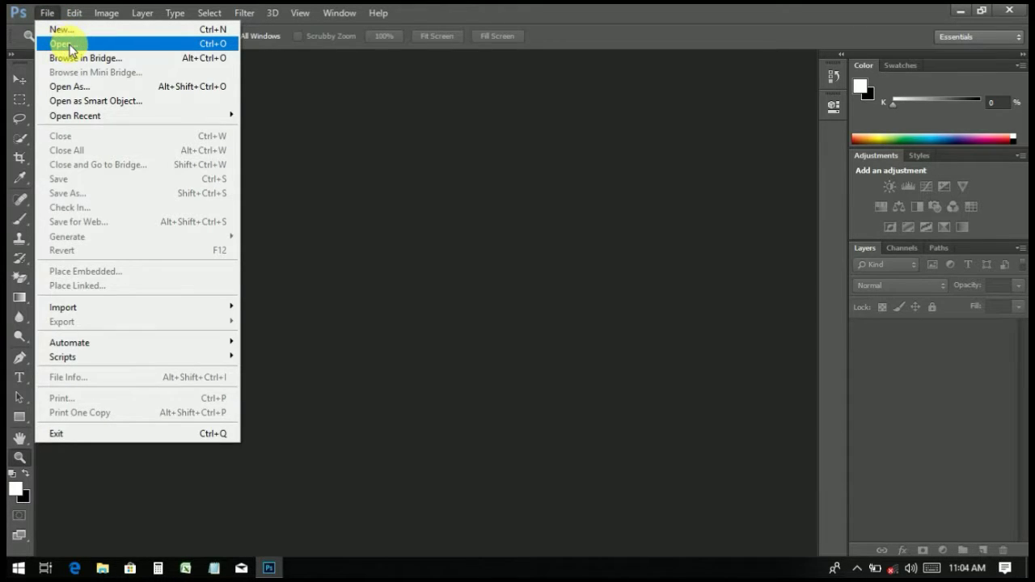
left_click(62, 44)
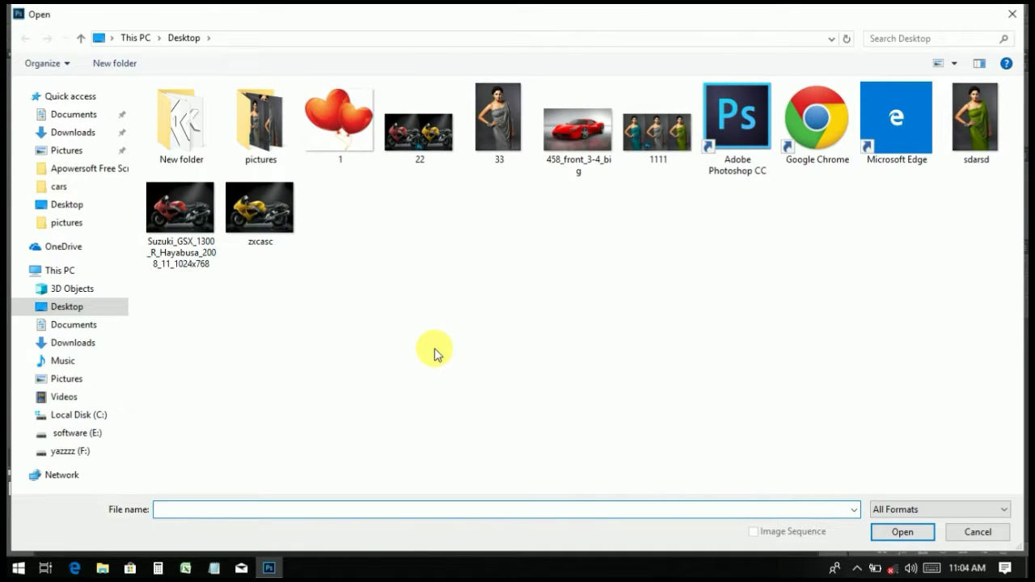
left_click(577, 131)
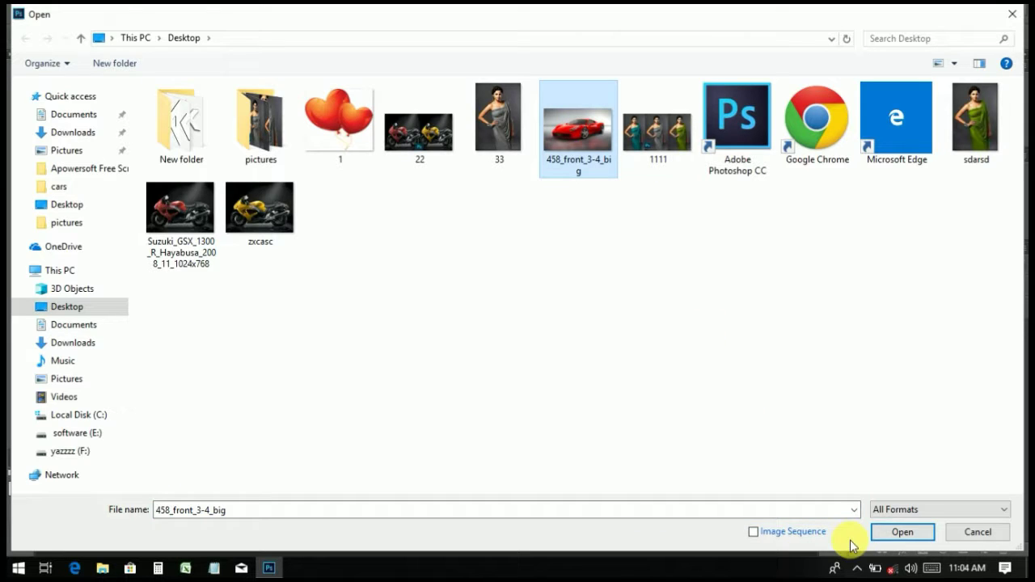
left_click(893, 539)
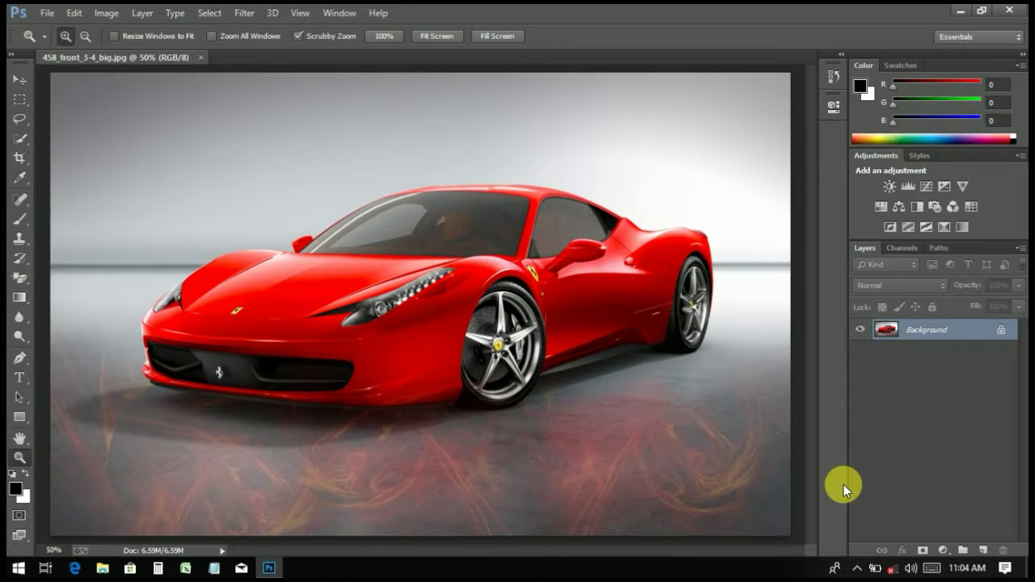
Step: Zoom the view to 66.7% and unlock the Background into an editable Layer 0
key("ctrl+plus")
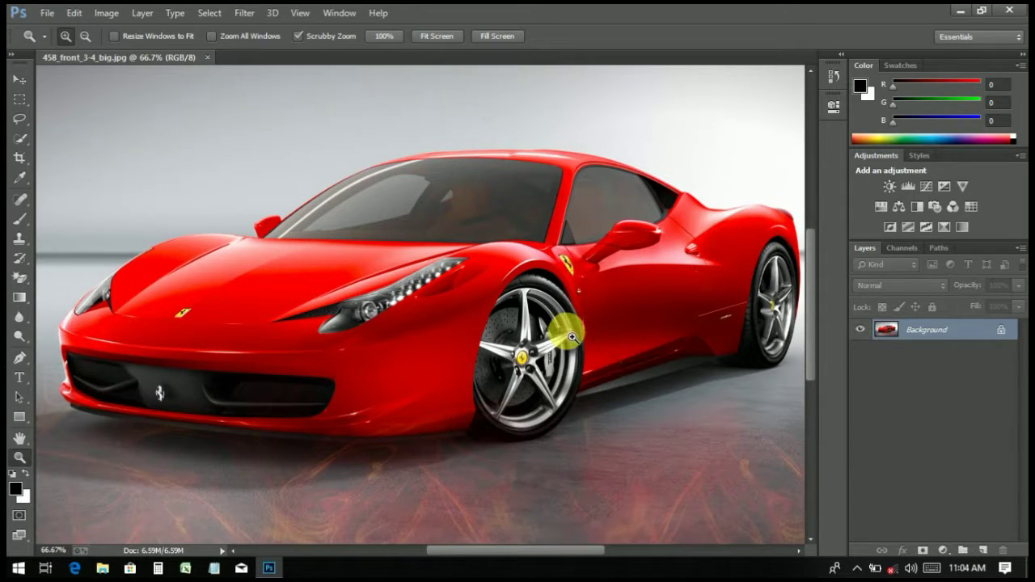
left_click(17, 84)
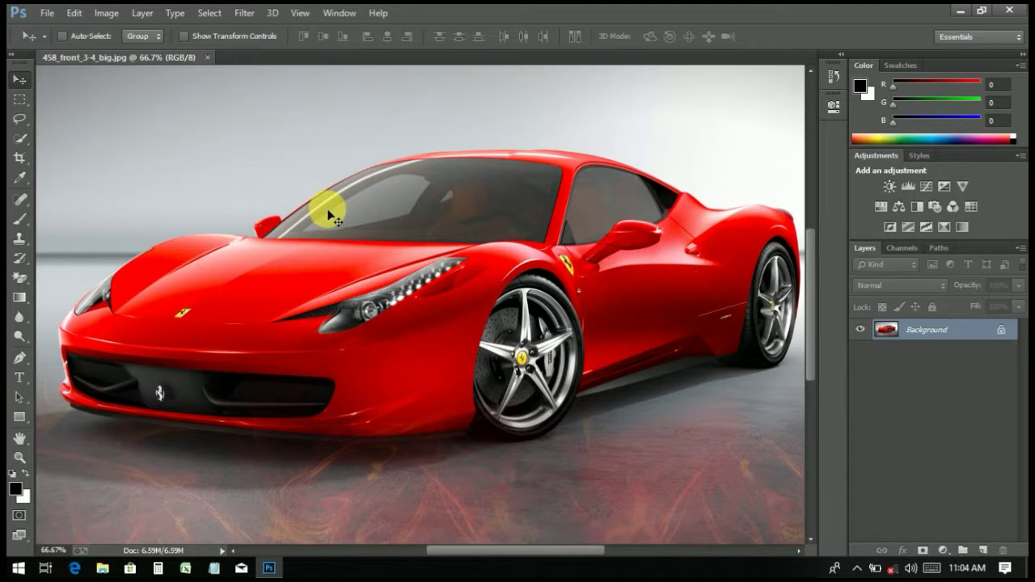
left_click_drag(364, 233, 356, 249)
left_click(1000, 330)
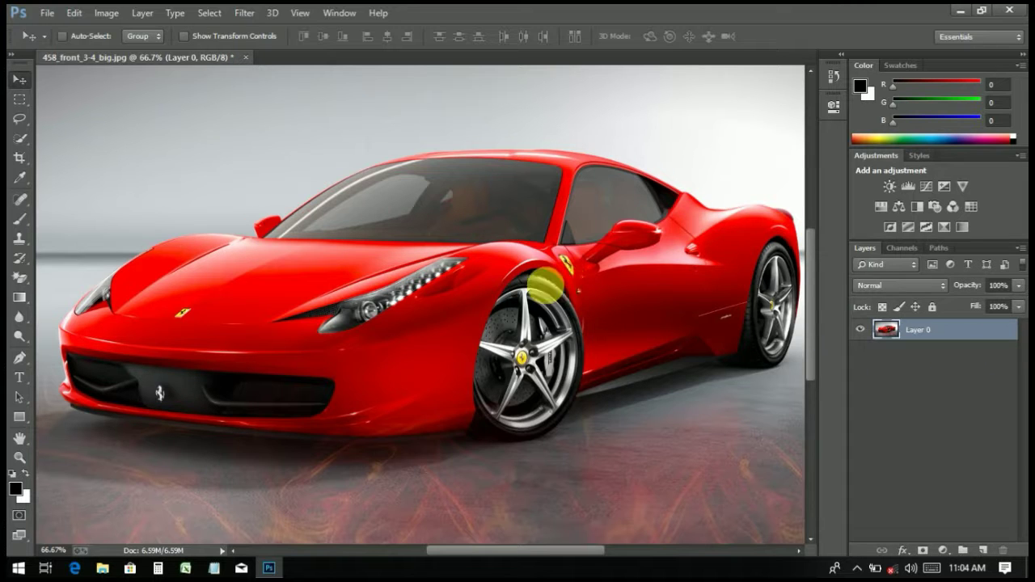
Step: Nudge the car image slightly left, then lock all properties of Layer 0
left_click_drag(564, 290, 522, 291)
key("ctrl+z")
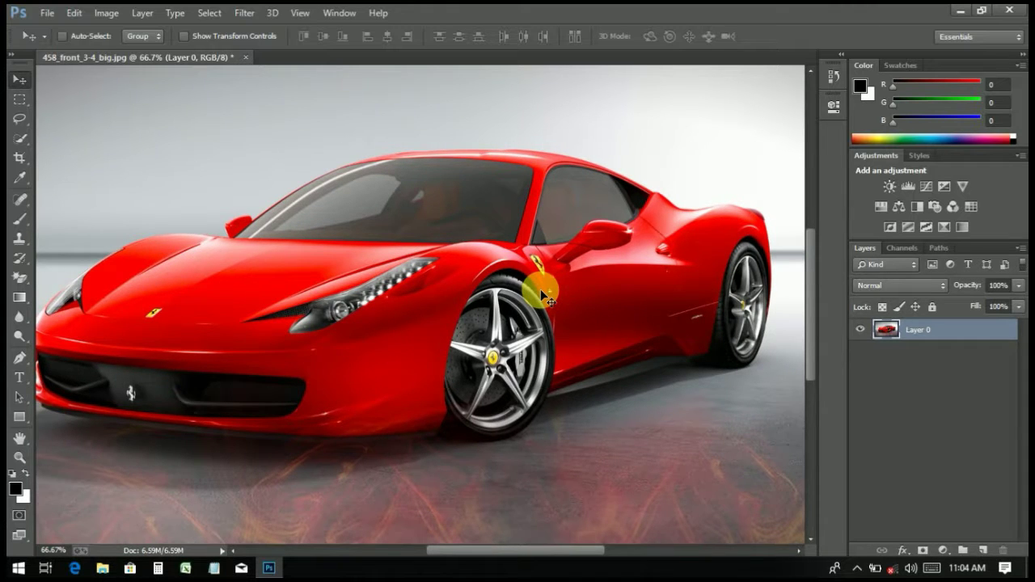
key("Right")
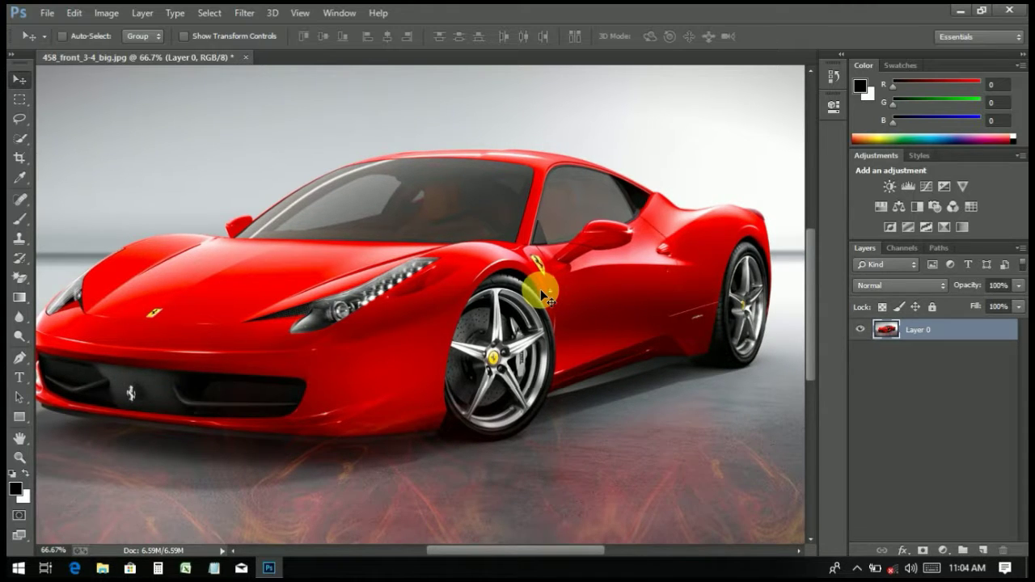
key("Right")
key("Right")
left_click_drag(455, 304, 469, 308)
left_click(933, 307)
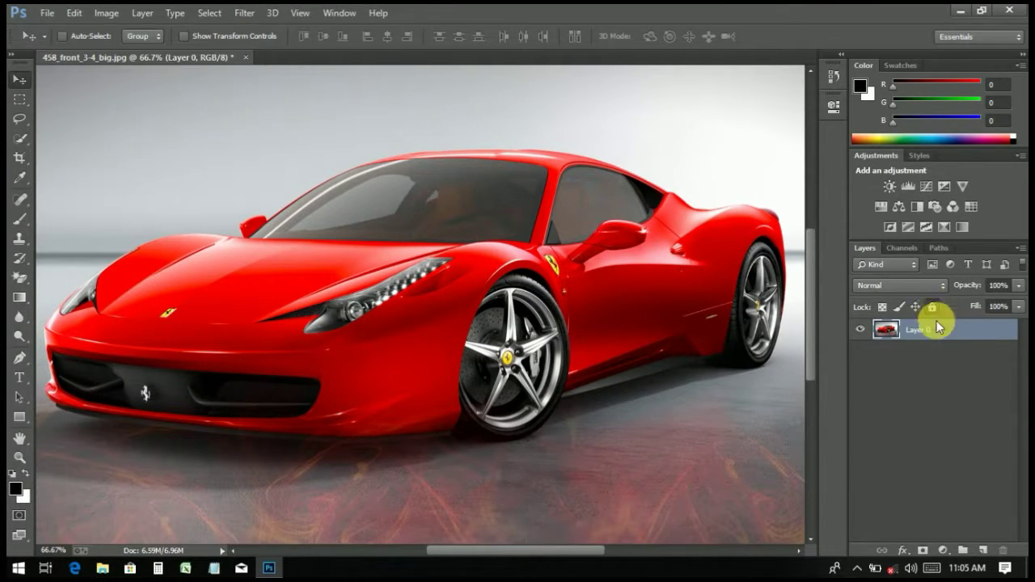
left_click(944, 420)
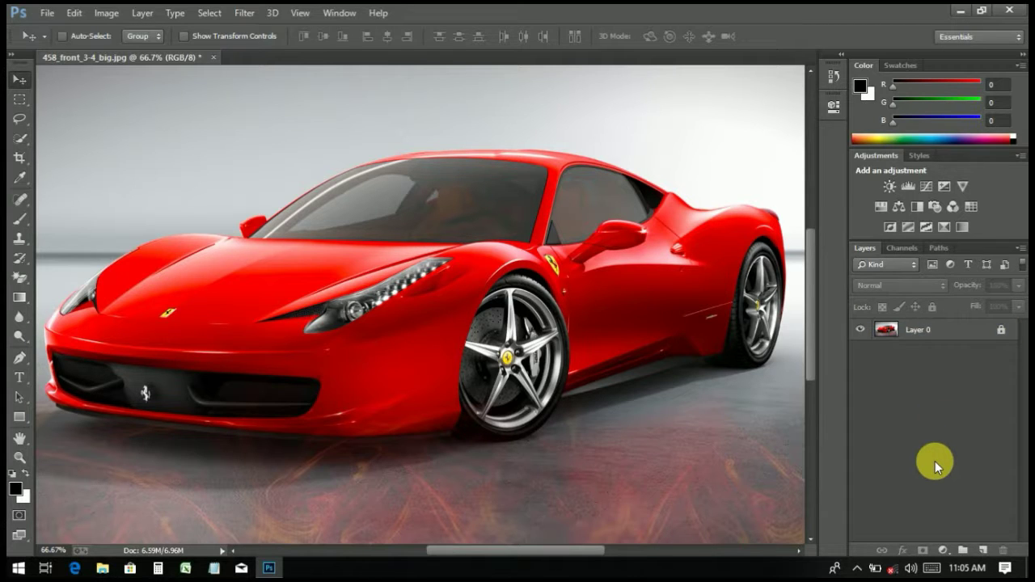
Step: Add a Hue/Saturation adjustment layer and sample the car's red paint to target Reds
left_click(948, 552)
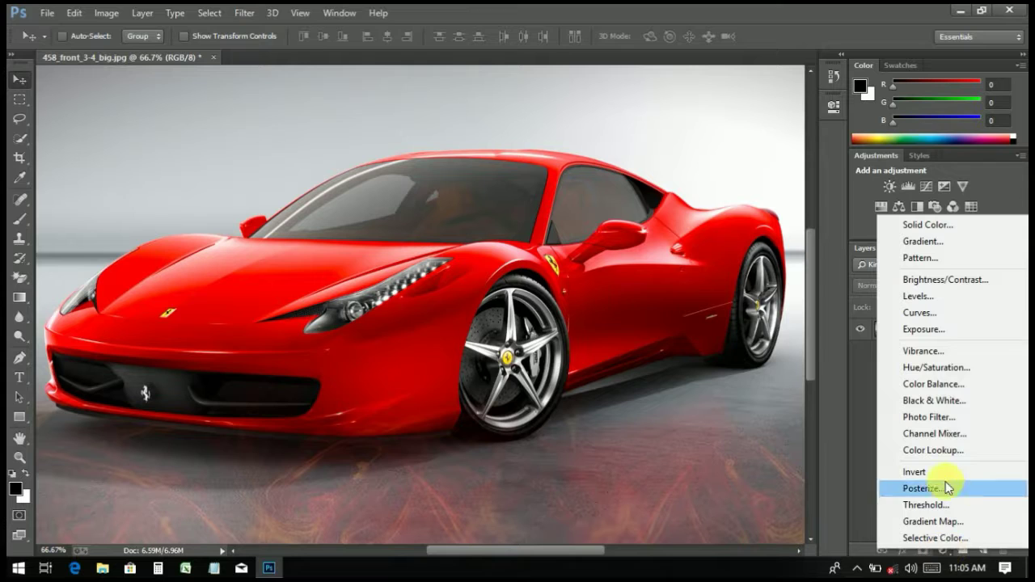
left_click(939, 371)
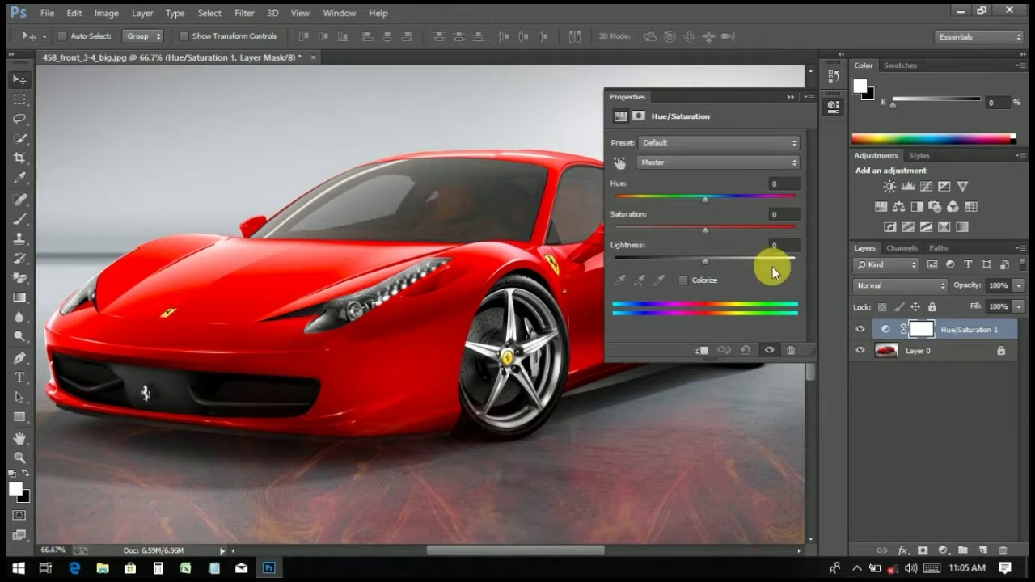
left_click(622, 165)
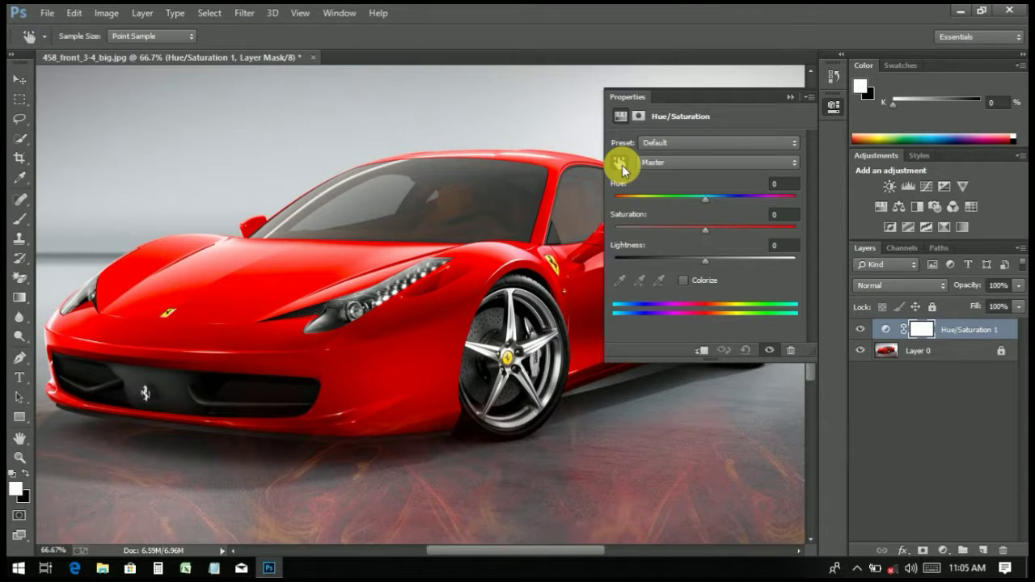
left_click(419, 332)
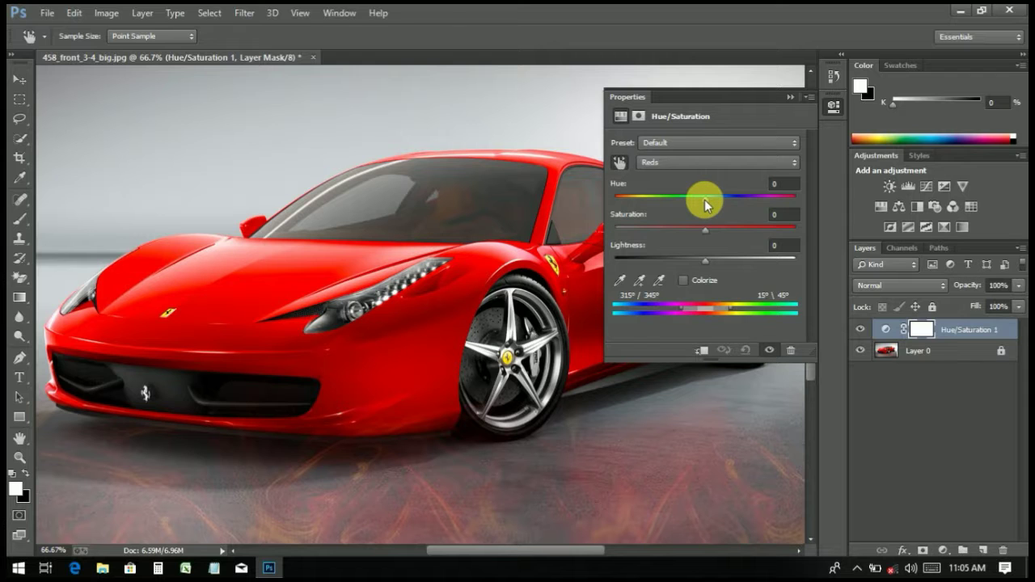
Step: Set the Reds Hue to +180 and Lightness to +100, then close Properties
mouse_move(705, 205)
left_mouse_down()
mouse_move(617, 208)
mouse_move(620, 199)
mouse_move(663, 198)
mouse_move(795, 218)
left_mouse_up()
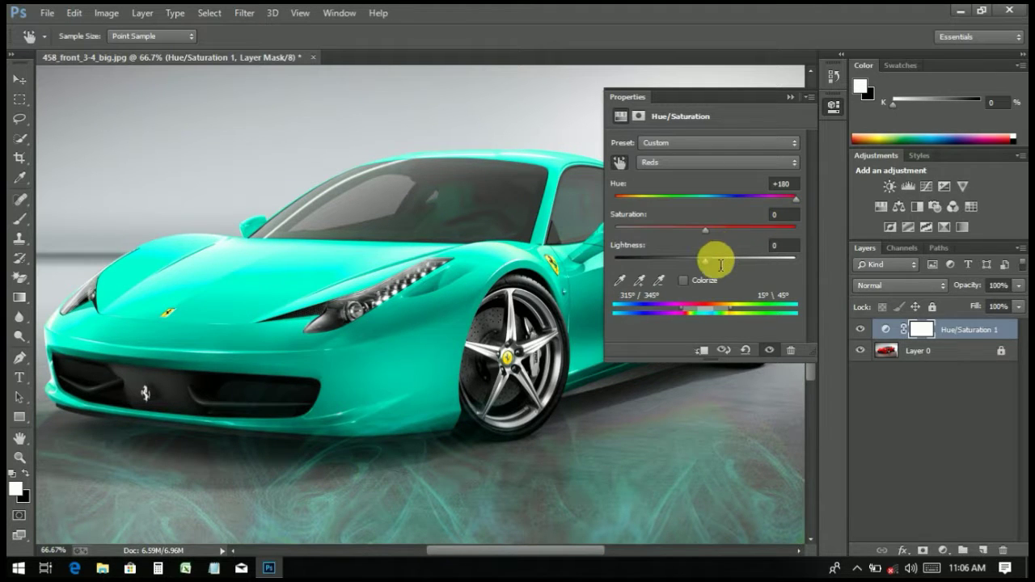
left_click_drag(706, 261, 846, 269)
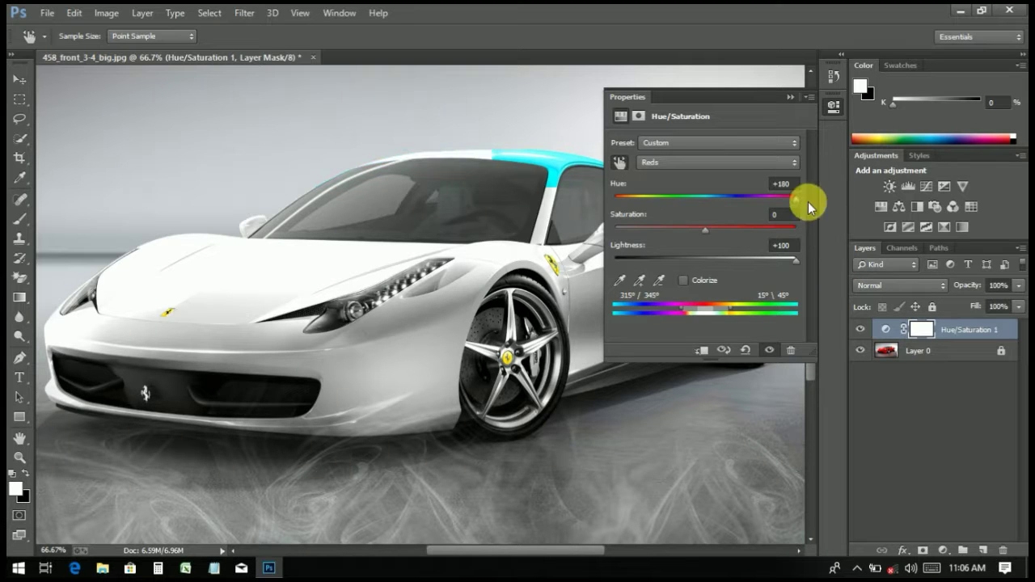
left_click(791, 97)
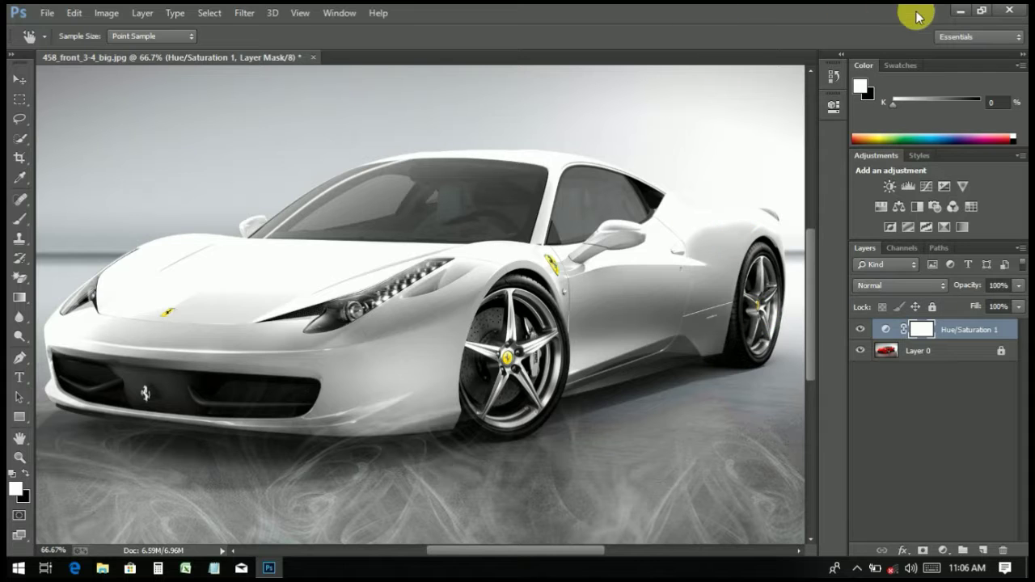
Step: Minimize Photoshop to reveal the Windows desktop
left_click(961, 12)
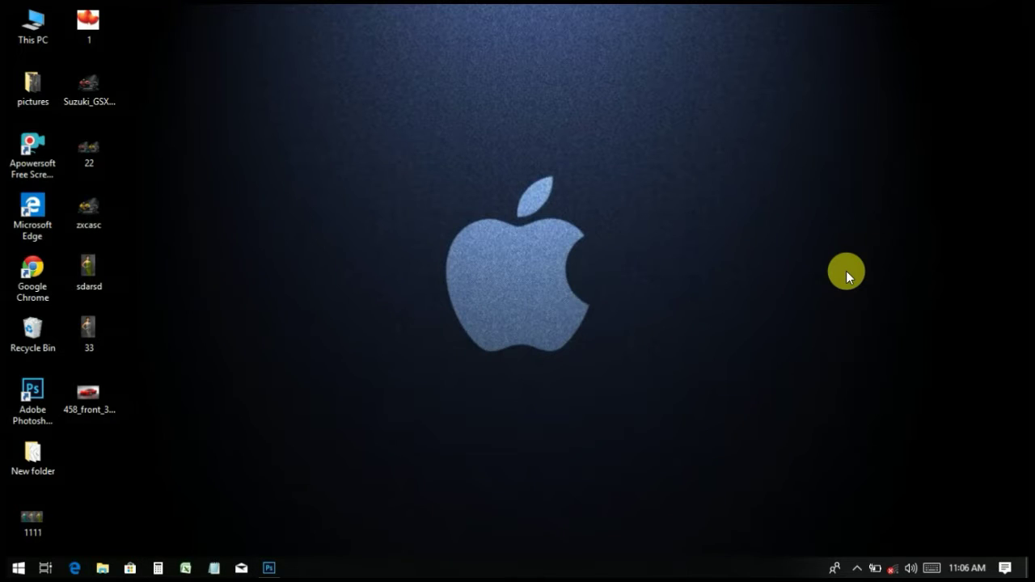